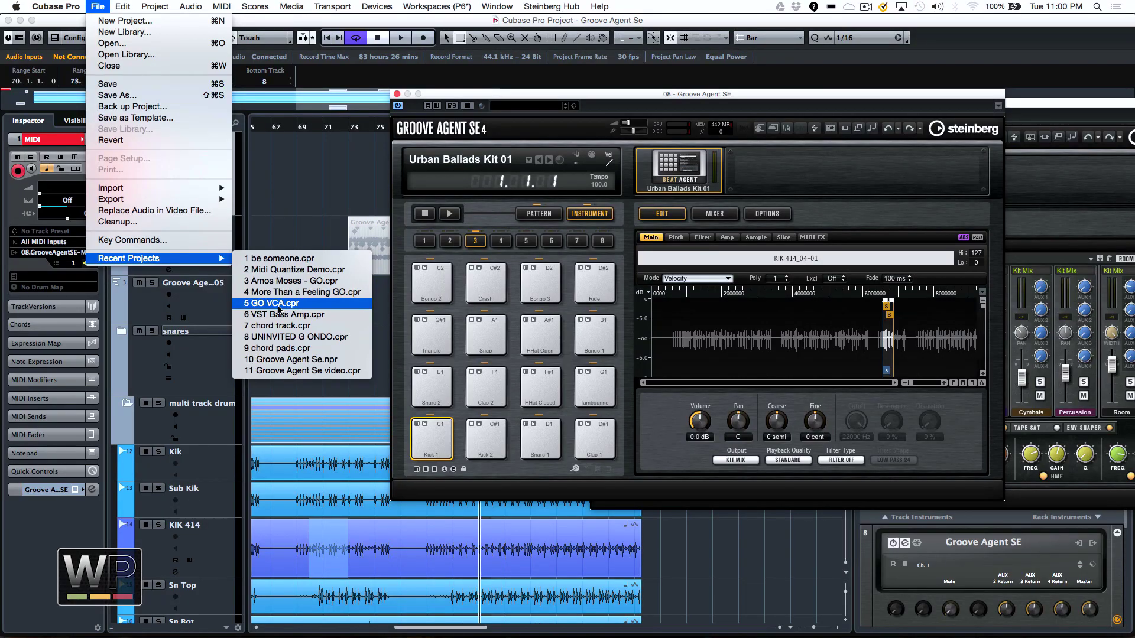
- Open the recent GO VCA.cpr project and make it the active project
click(278, 305)
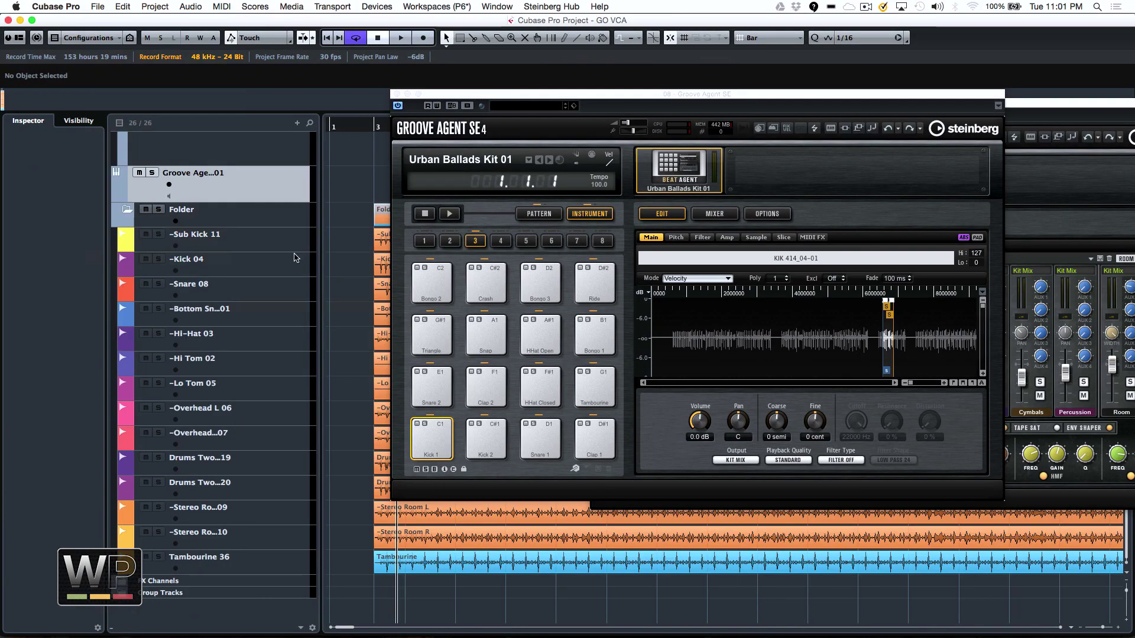
click(9, 38)
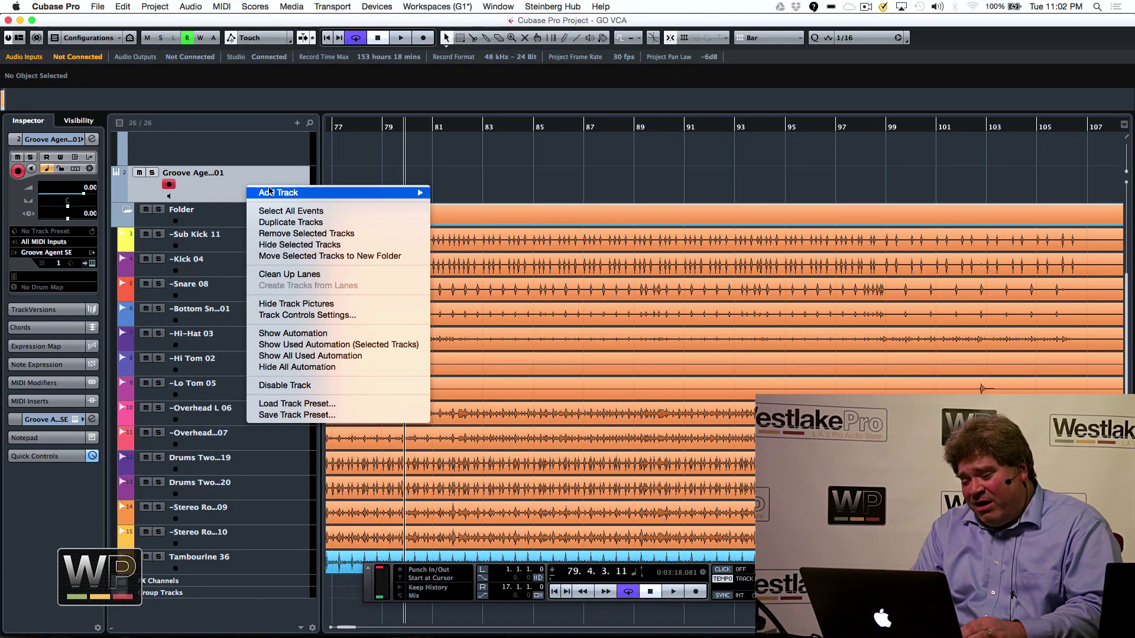
- Add audio track Audio 02, make its row taller, and browse Dynamics plug-ins for insert 1
key(Escape)
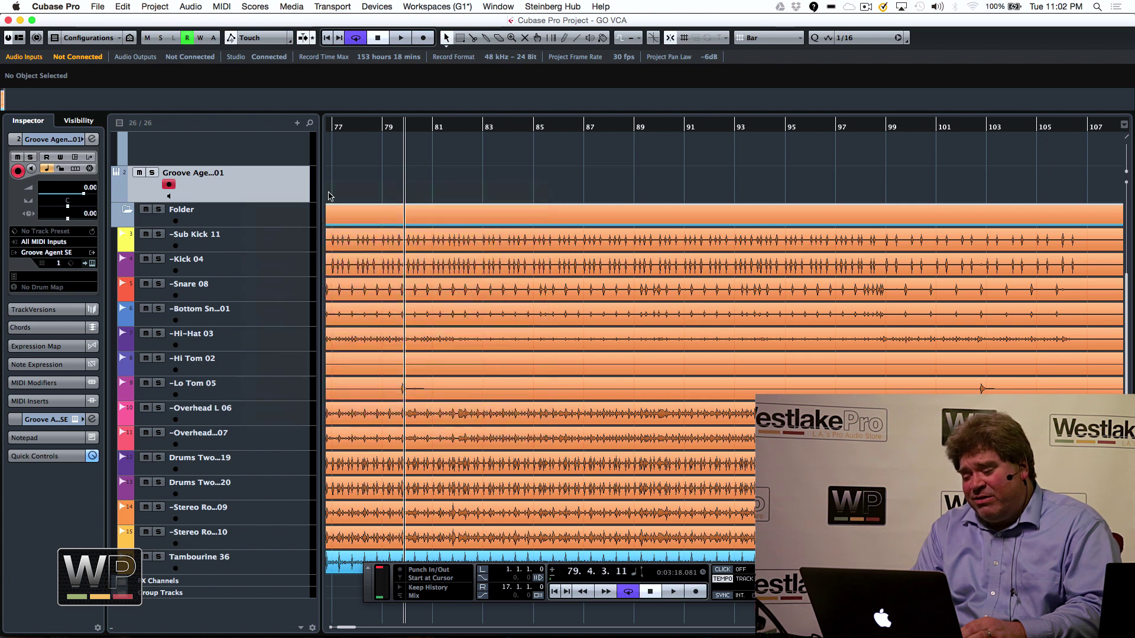
click(755, 192)
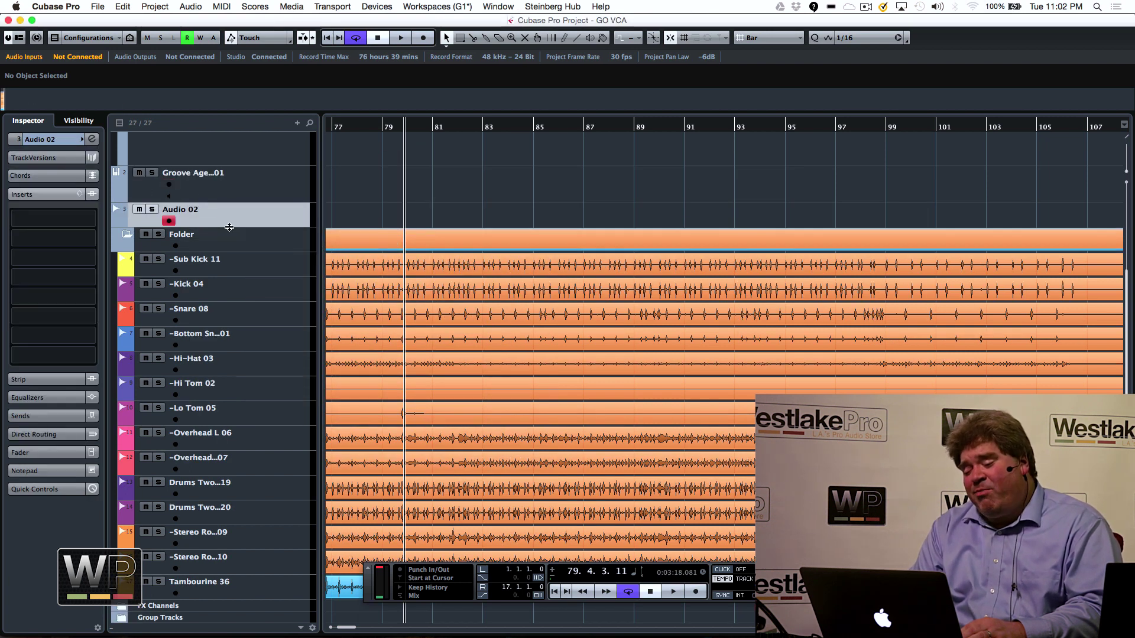
drag(229, 227, 229, 239)
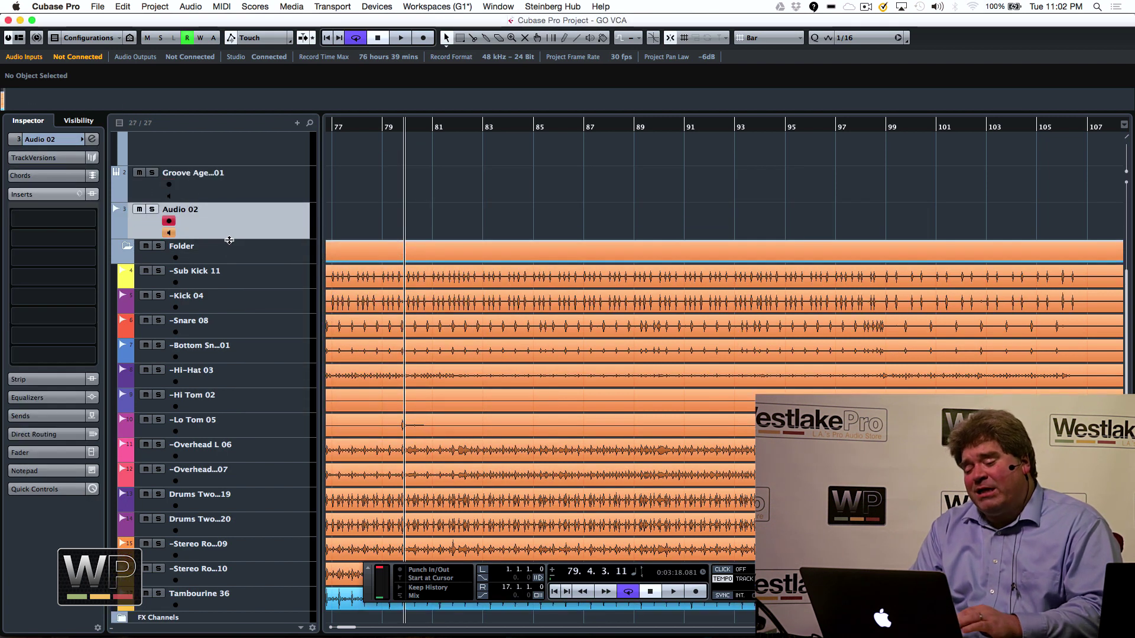
click(62, 221)
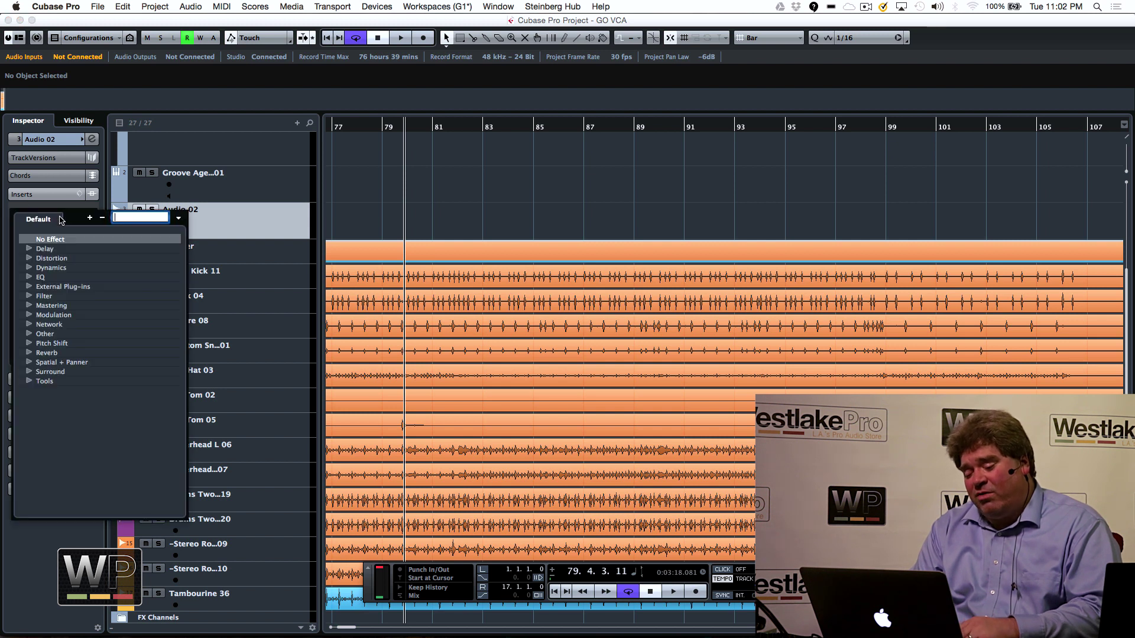
click(29, 269)
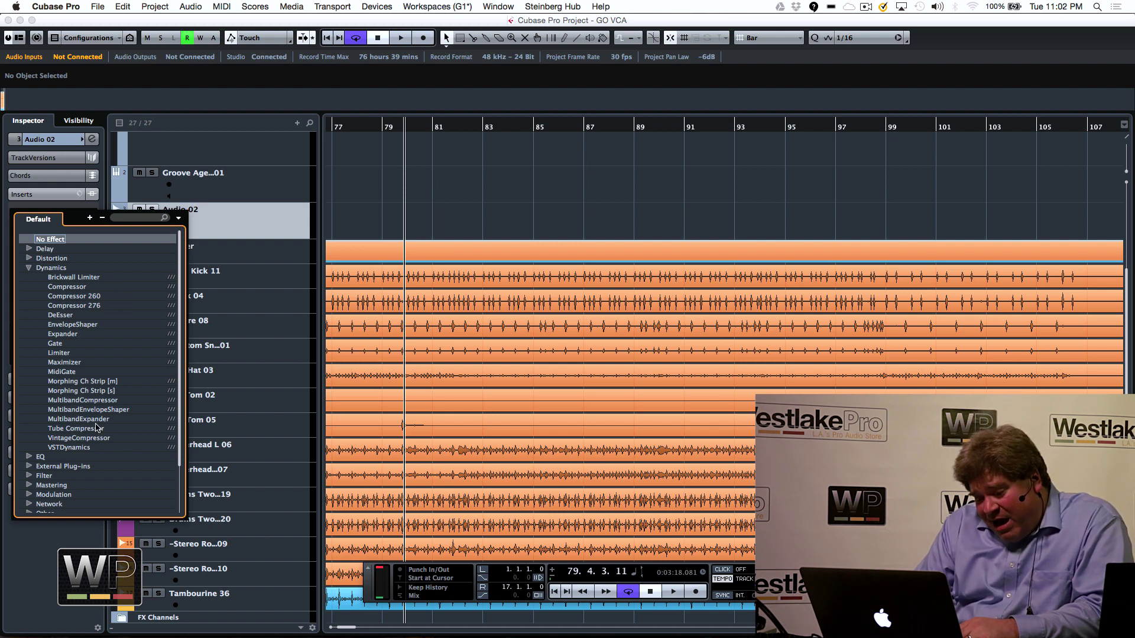
- Insert MultibandCompressor on slot 1, show its side-chain section and enable LIVE mode
click(106, 401)
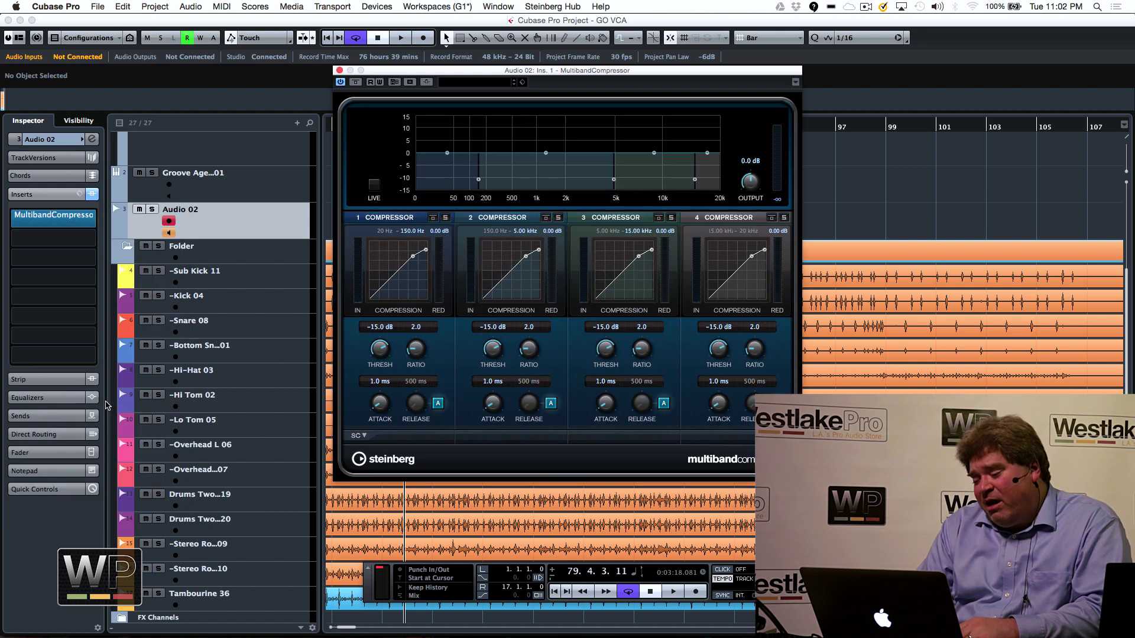
drag(468, 72, 632, 65)
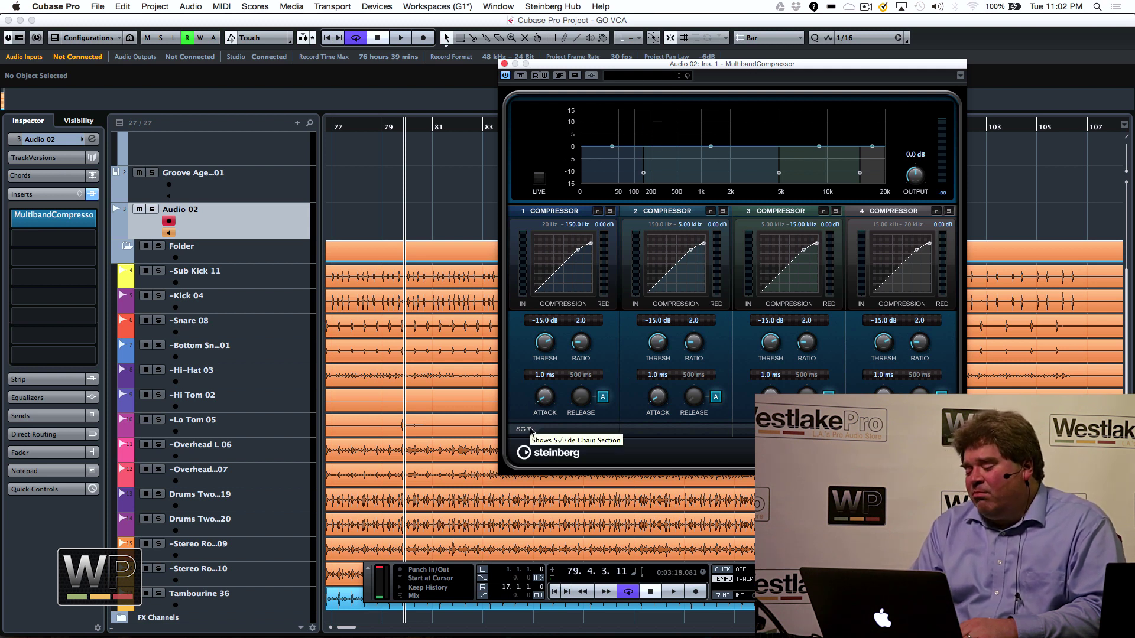
click(530, 430)
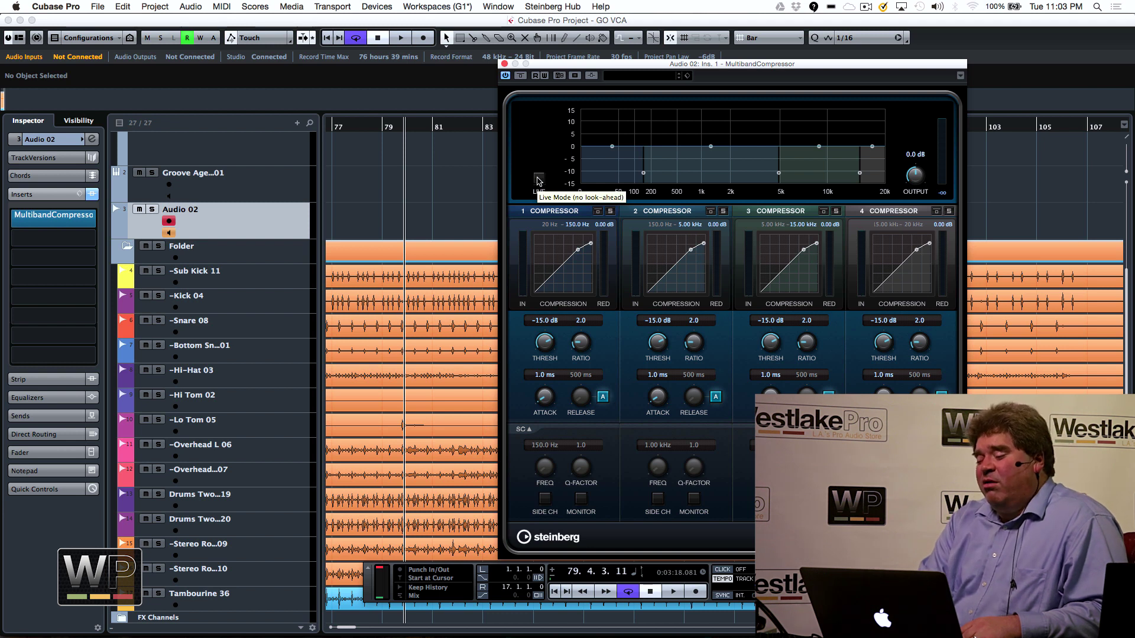
click(539, 179)
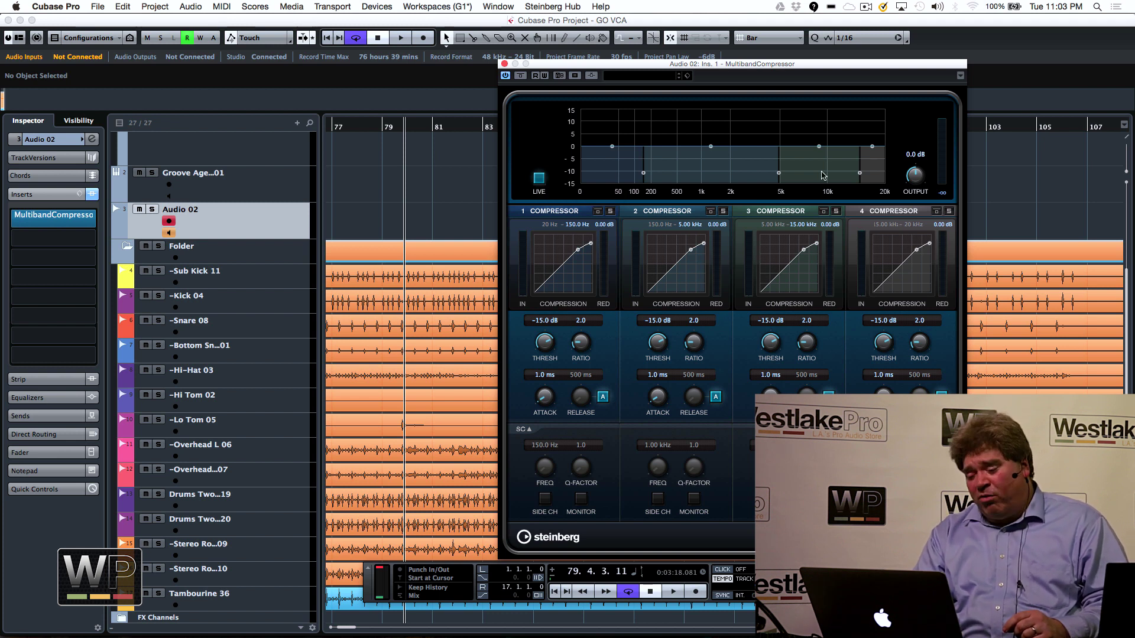
click(64, 238)
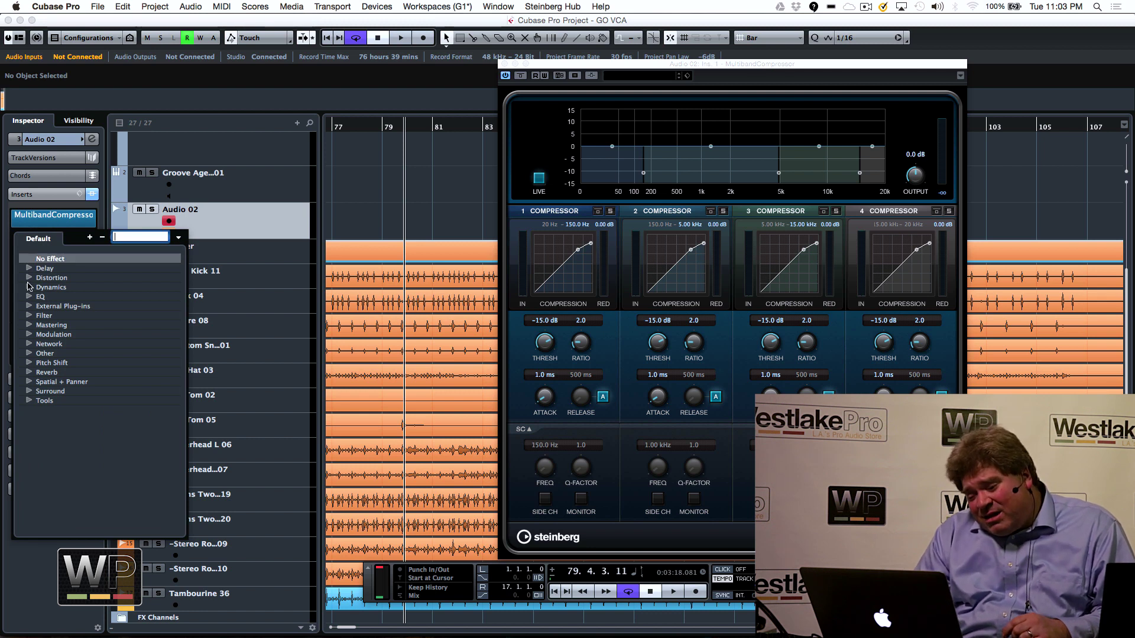
- Insert MultibandExpander on slot 2, show its side-chain section and enable LIVE mode
click(29, 286)
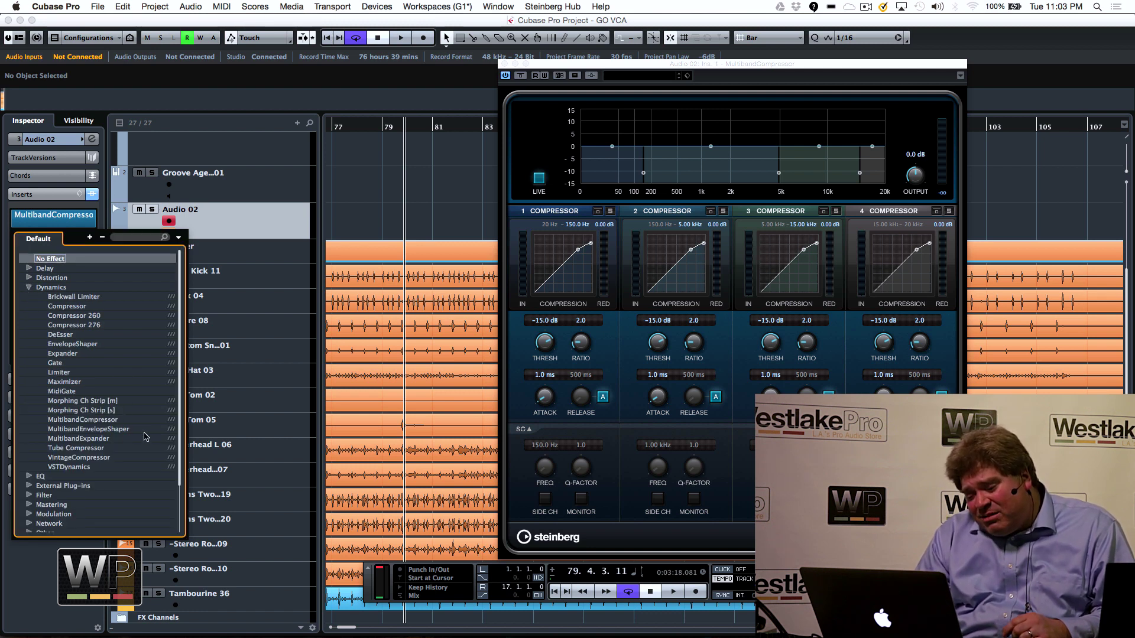
click(113, 439)
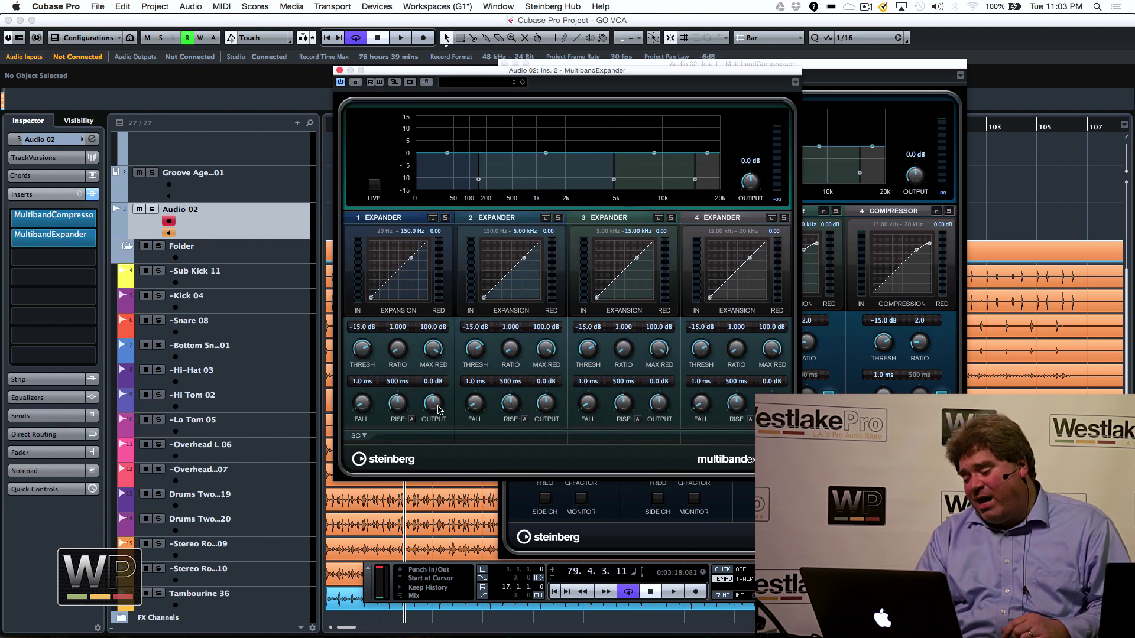
click(358, 435)
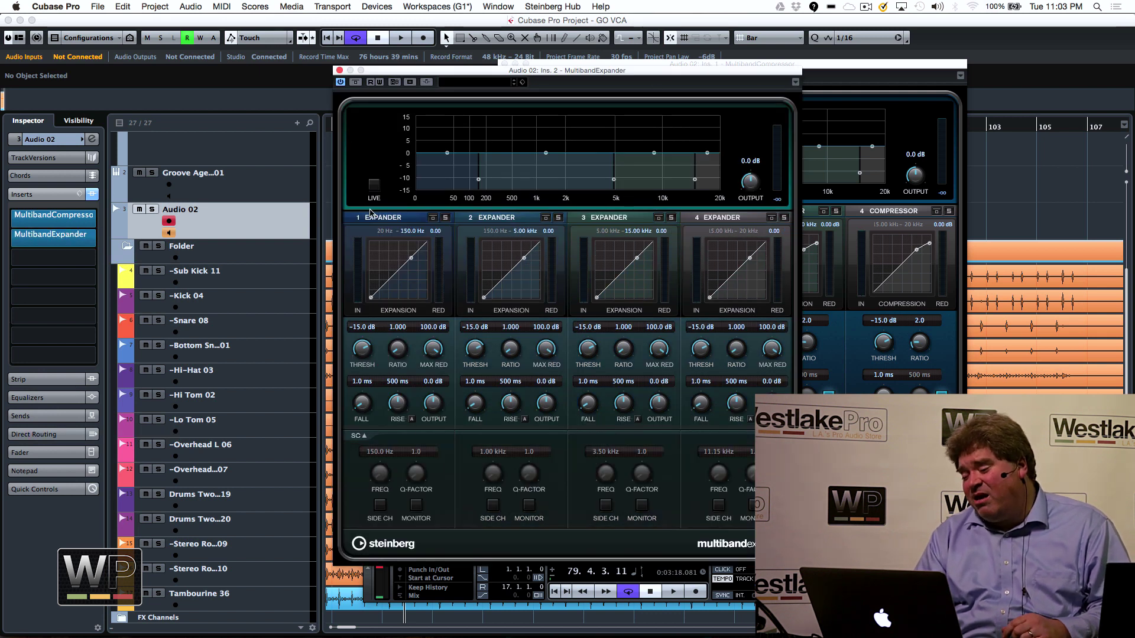
click(376, 187)
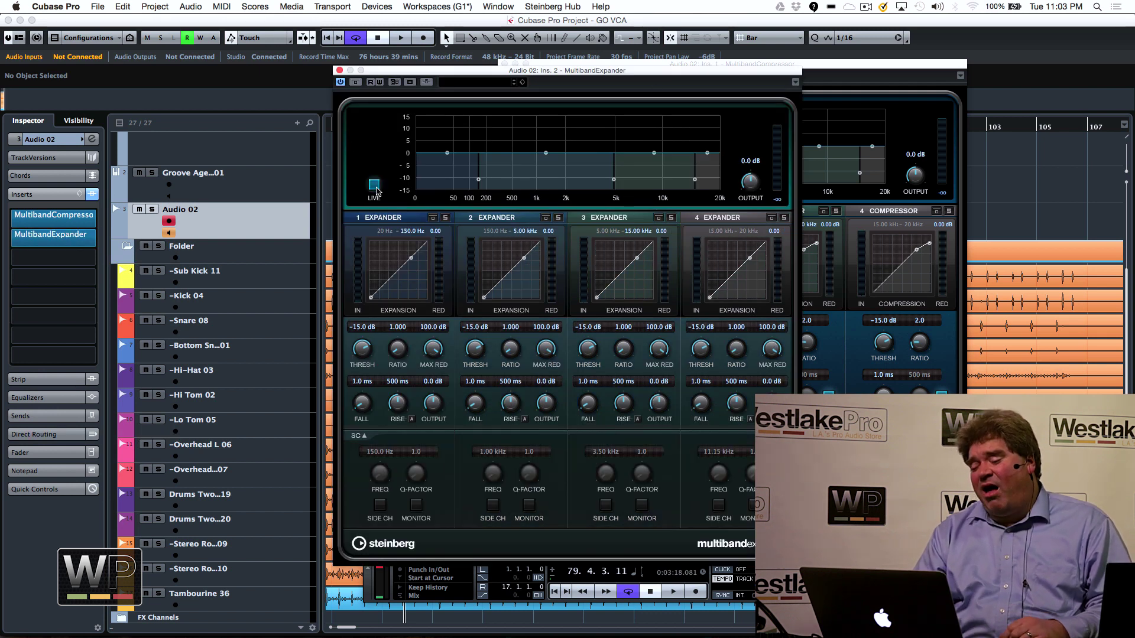
- Put MultibandEnvelopeShaper from the Dynamics category on insert slot 3
click(52, 257)
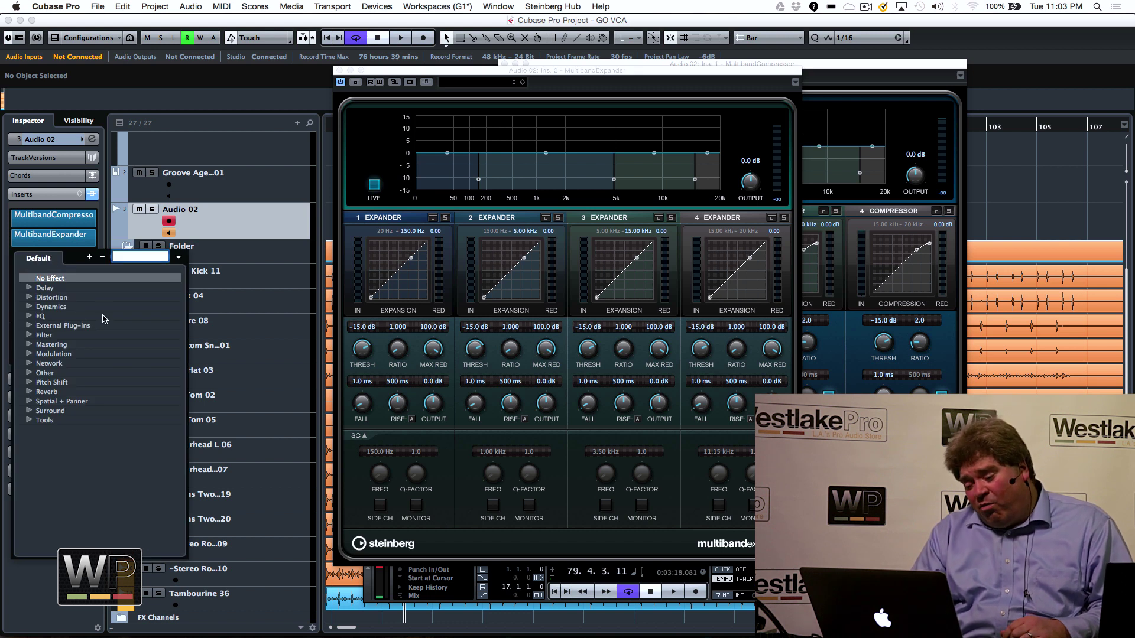
click(28, 307)
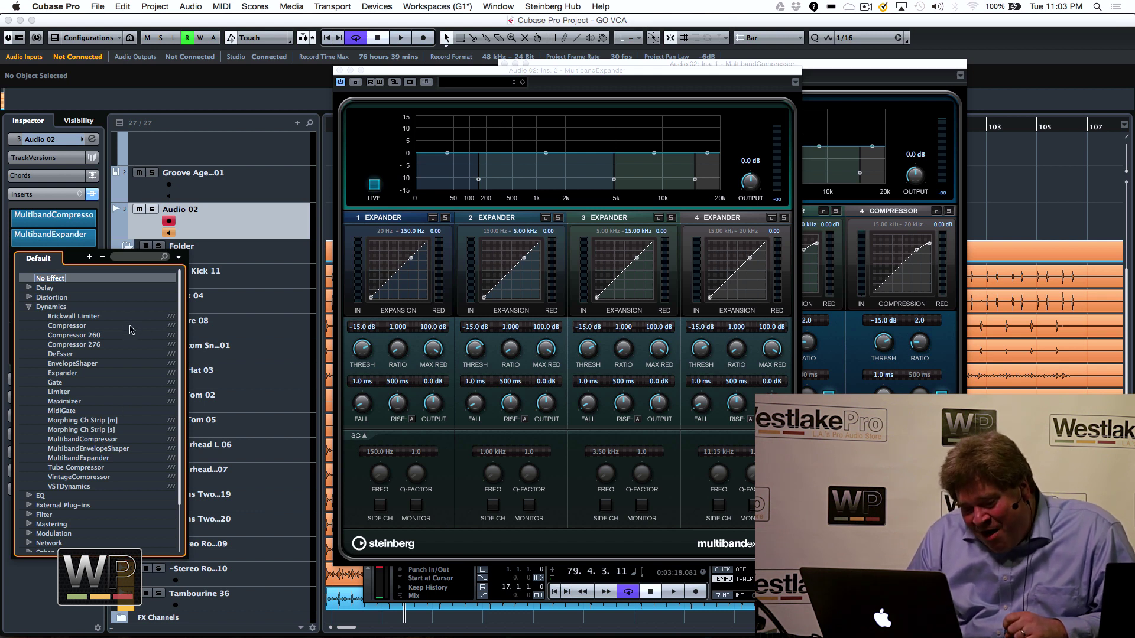
click(112, 450)
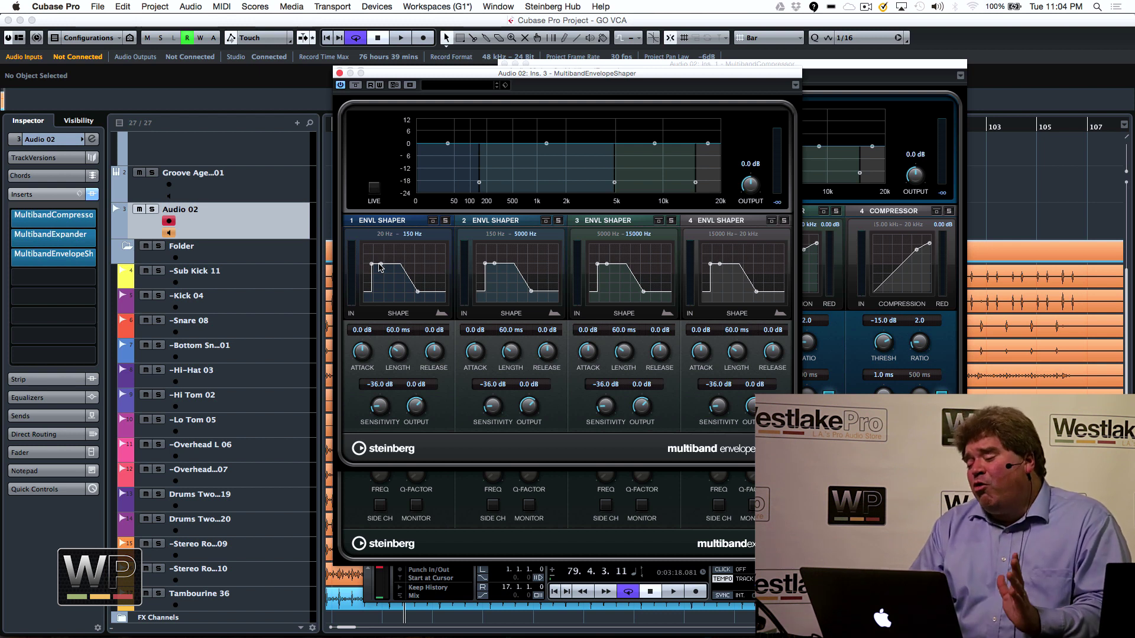
- Move the MultibandEnvelopeShaper window over to the right side of the screen
drag(487, 76, 761, 21)
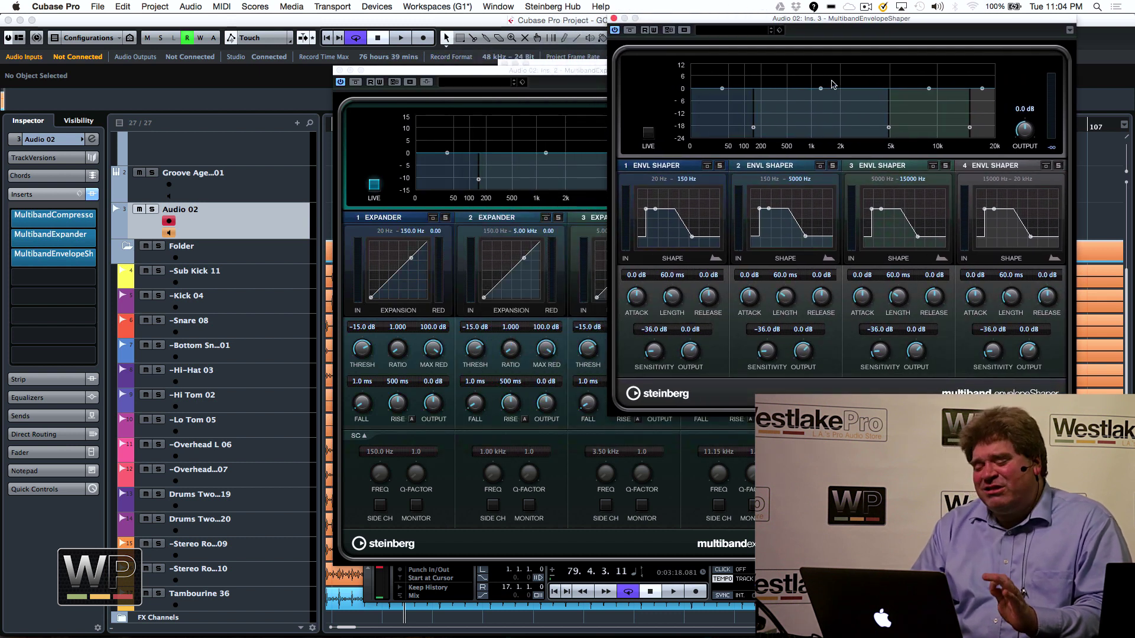
click(52, 274)
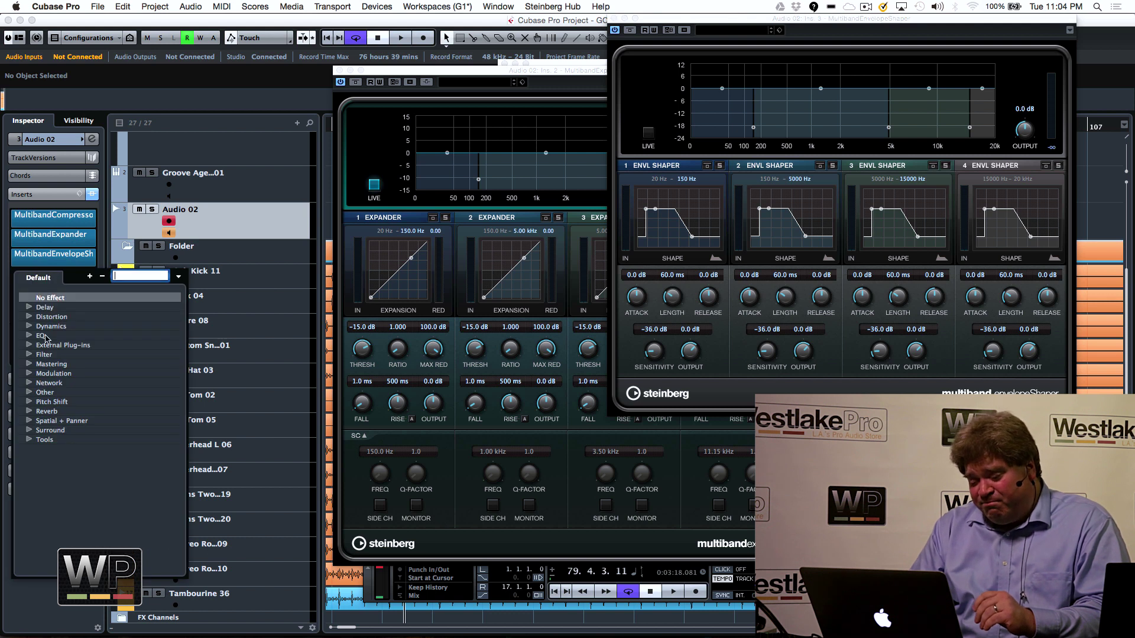
- Insert Quadrafuzz v2 from the Distortion category on the fourth slot
click(29, 317)
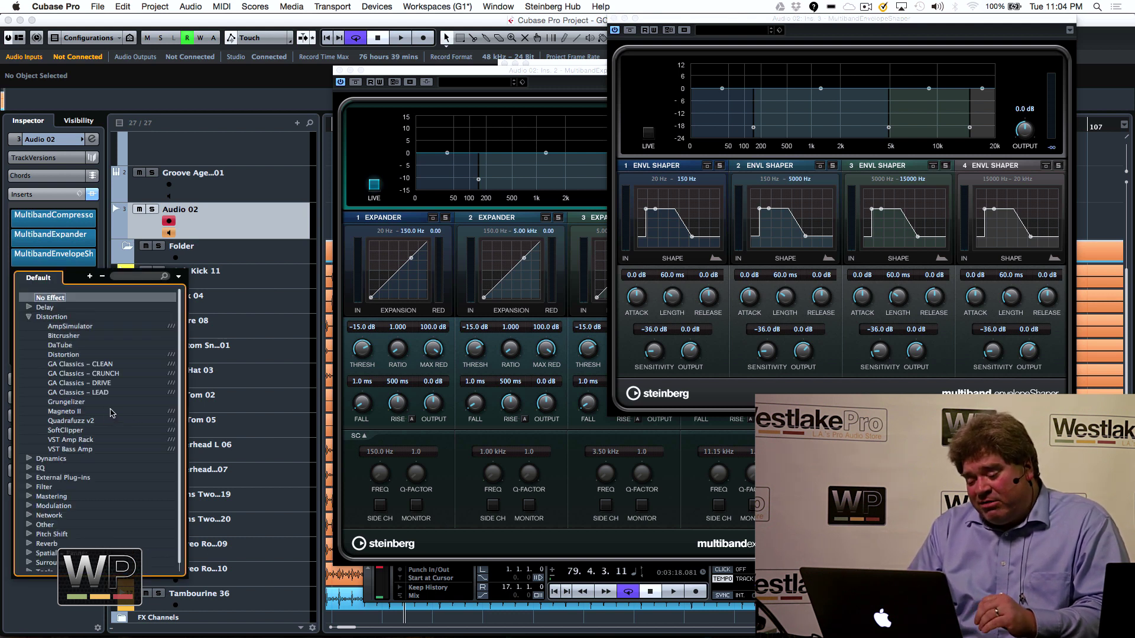
click(65, 421)
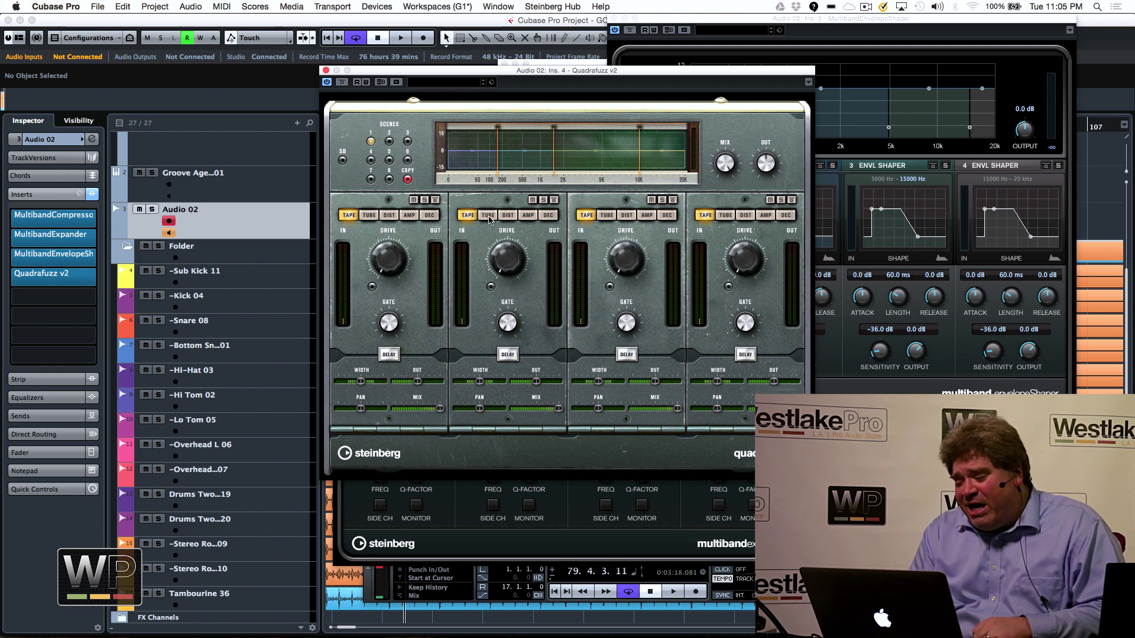
- Set Quadrafuzz bands: tube on band 2, decimator on band 3, distortion on band 4, band 2 delay on
click(489, 216)
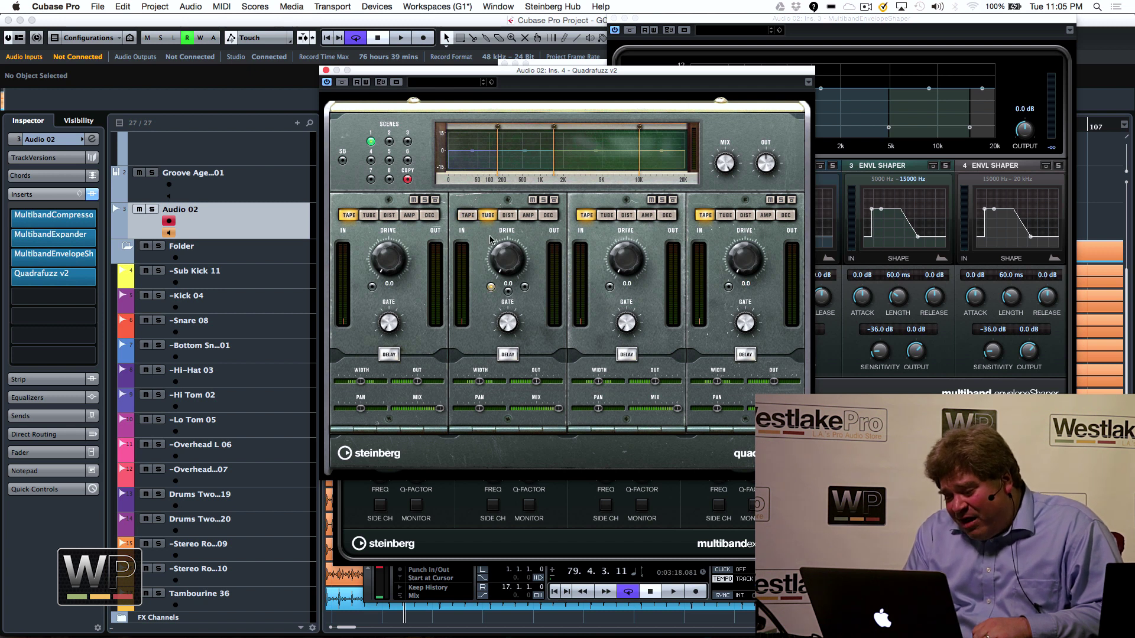
mouse_move(509, 258)
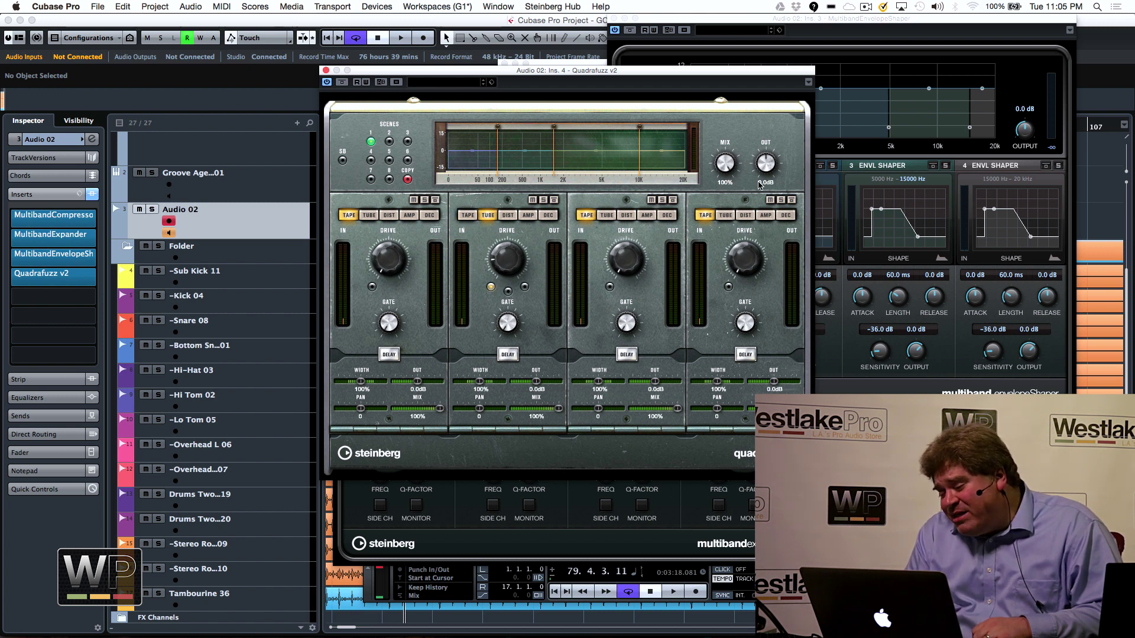
click(785, 217)
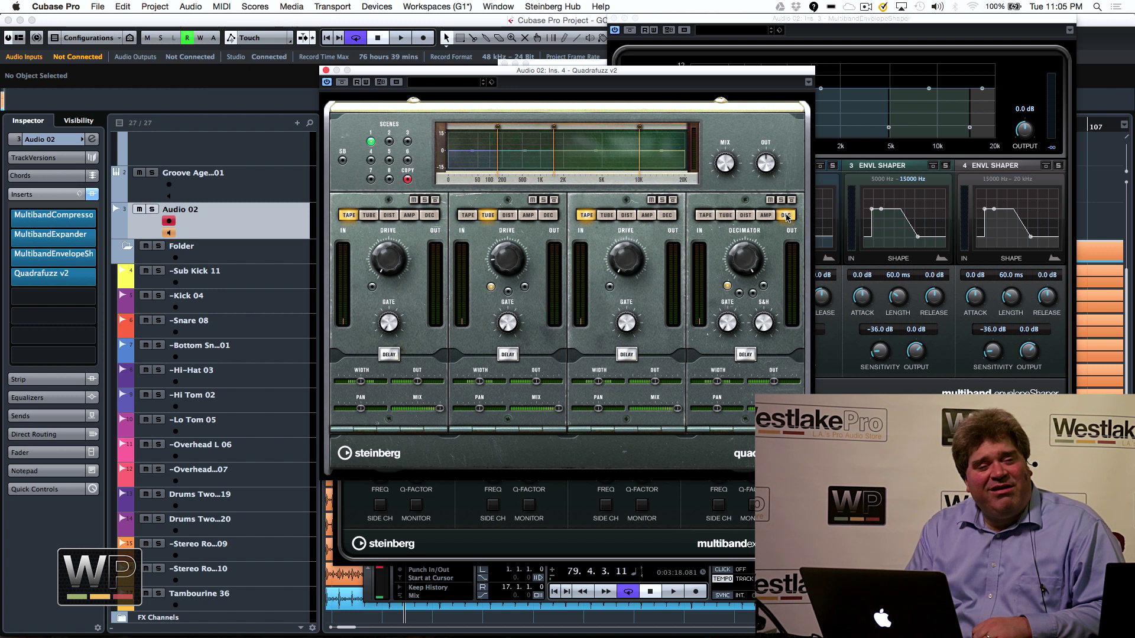
click(667, 215)
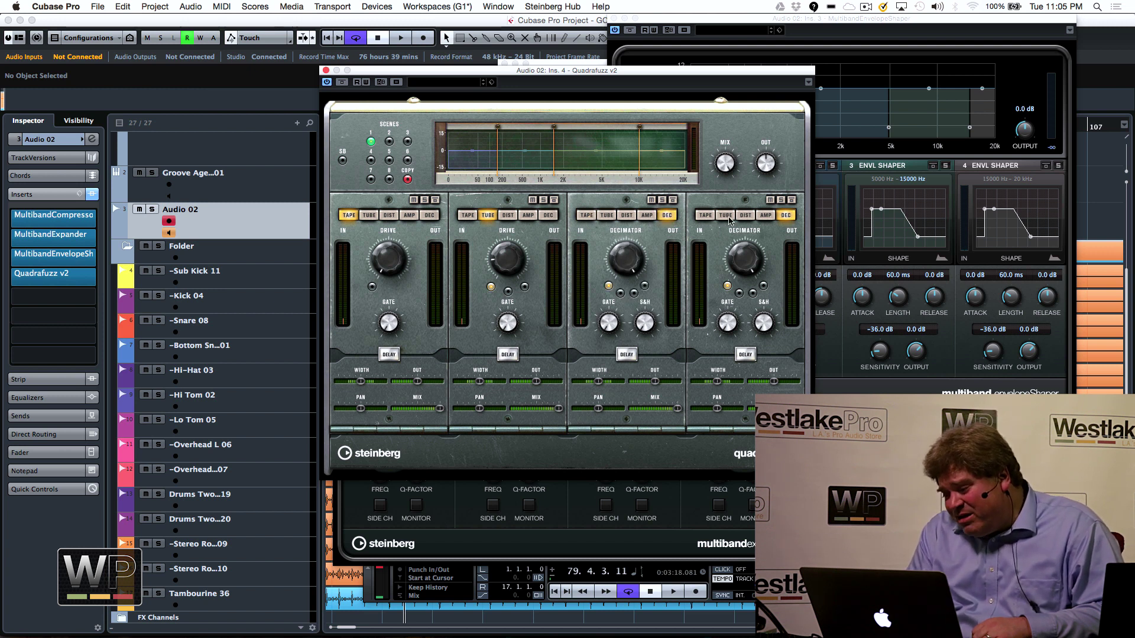
click(746, 215)
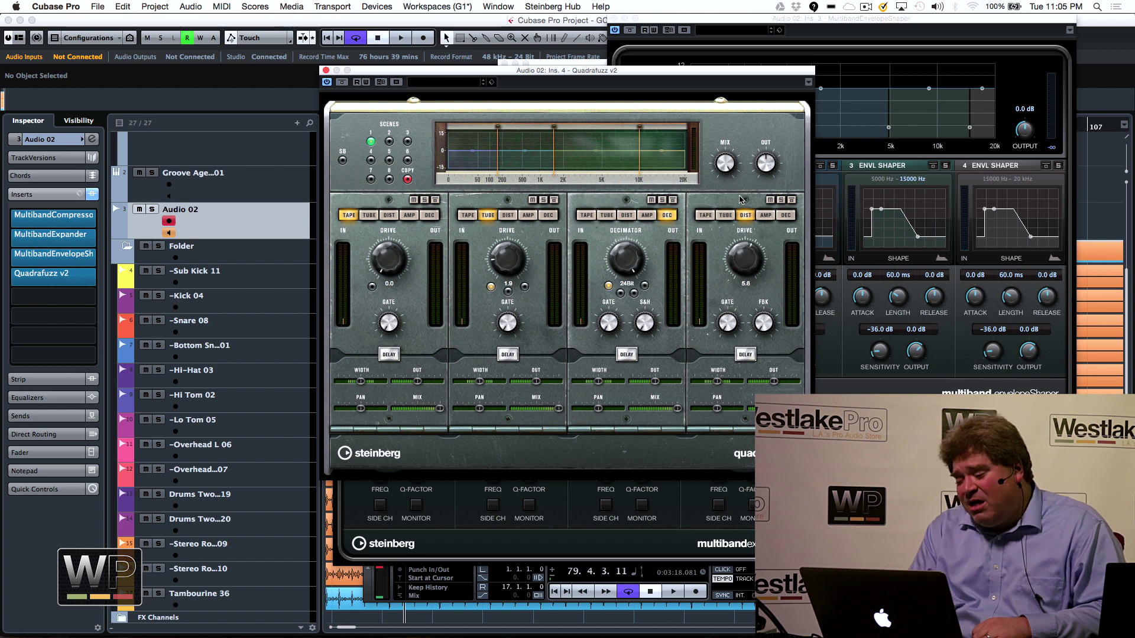
click(508, 355)
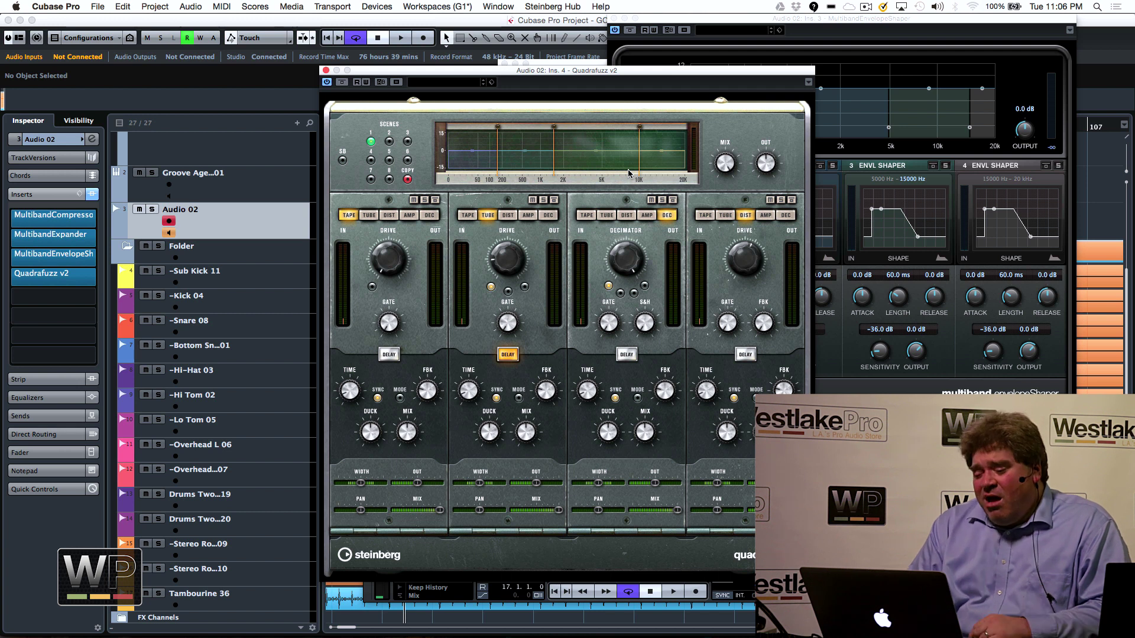
- Insert DeEsser on the fifth slot and narrow its filter band to 4.64–10.41 kHz
click(18, 294)
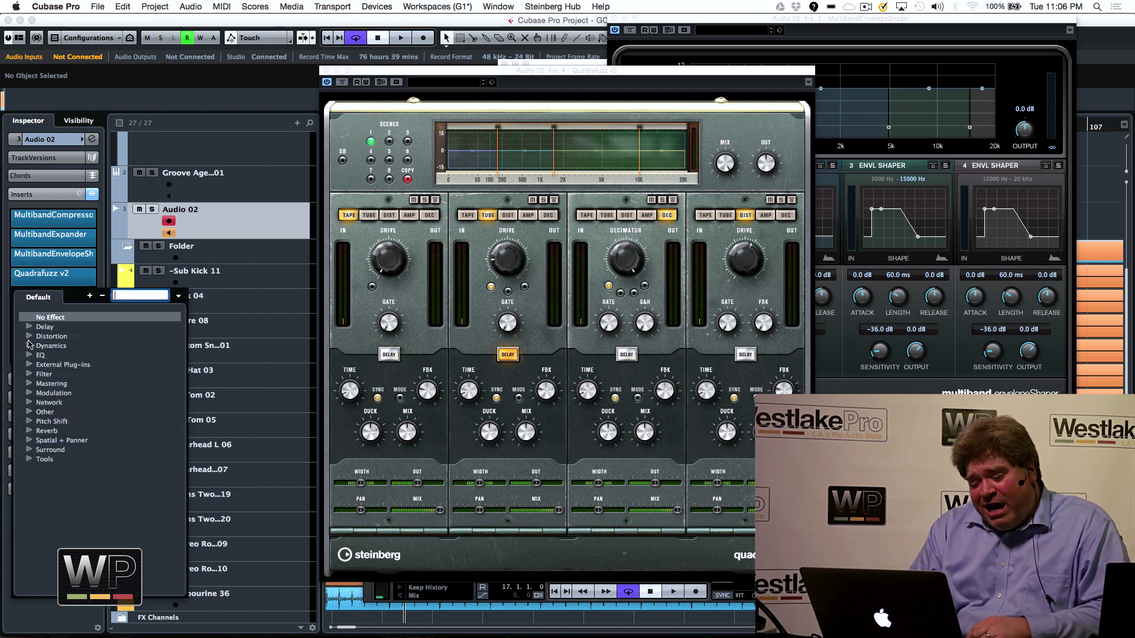
click(30, 346)
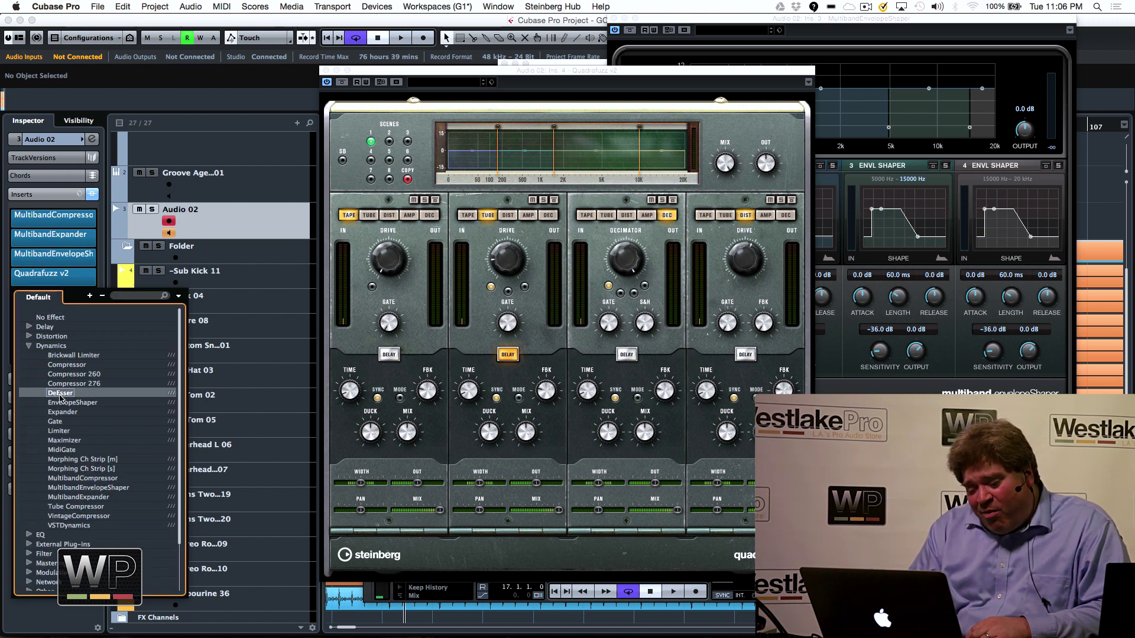
click(59, 393)
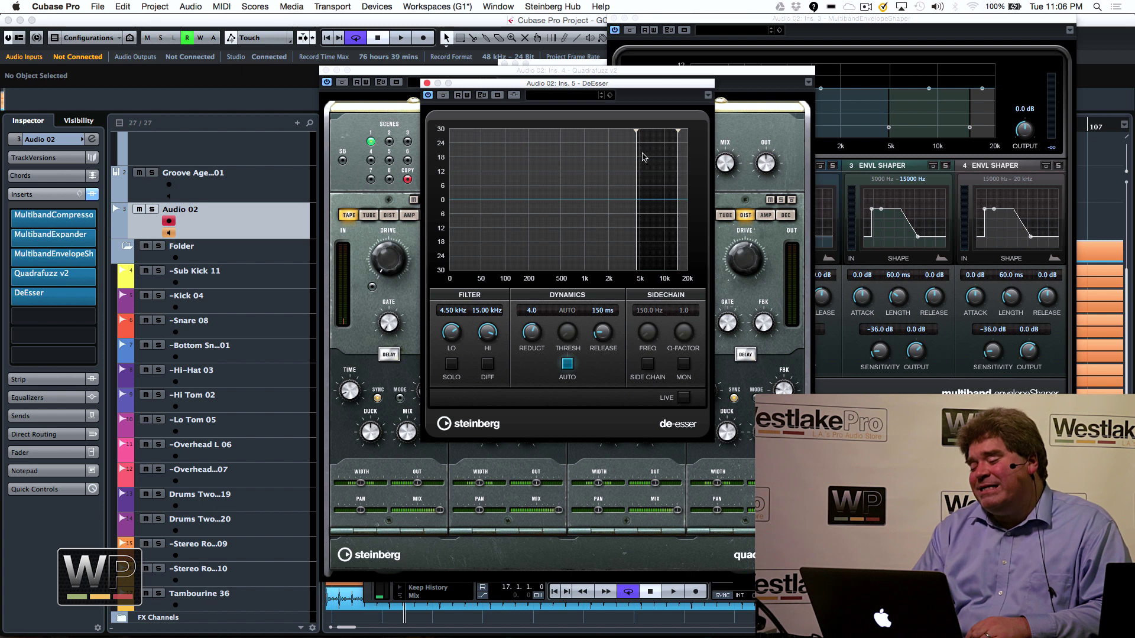
mouse_move(638, 160)
mouse_down()
mouse_move(655, 159)
mouse_move(597, 165)
mouse_move(664, 168)
mouse_move(636, 174)
mouse_up()
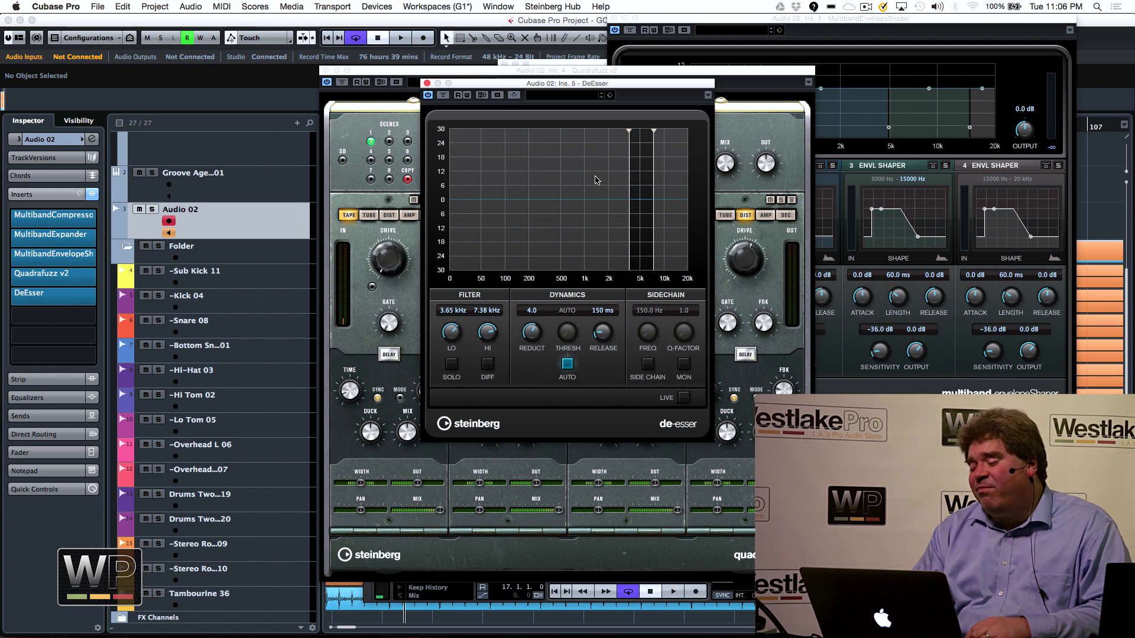
mouse_move(632, 182)
mouse_down()
mouse_move(603, 178)
mouse_move(640, 178)
mouse_move(509, 178)
mouse_move(646, 175)
mouse_up()
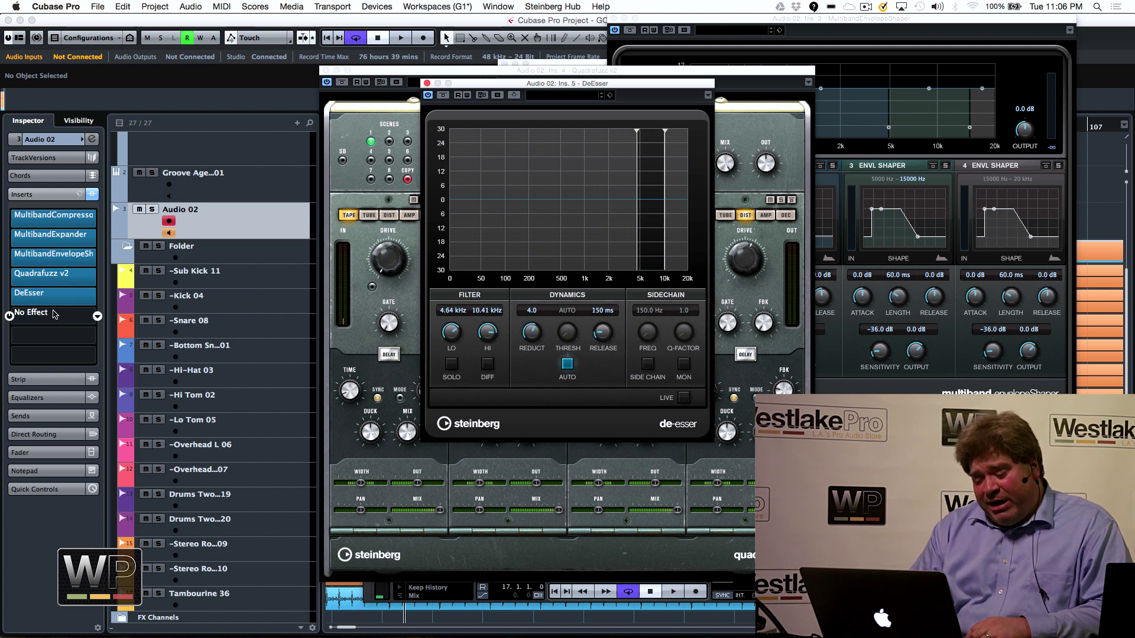
click(53, 316)
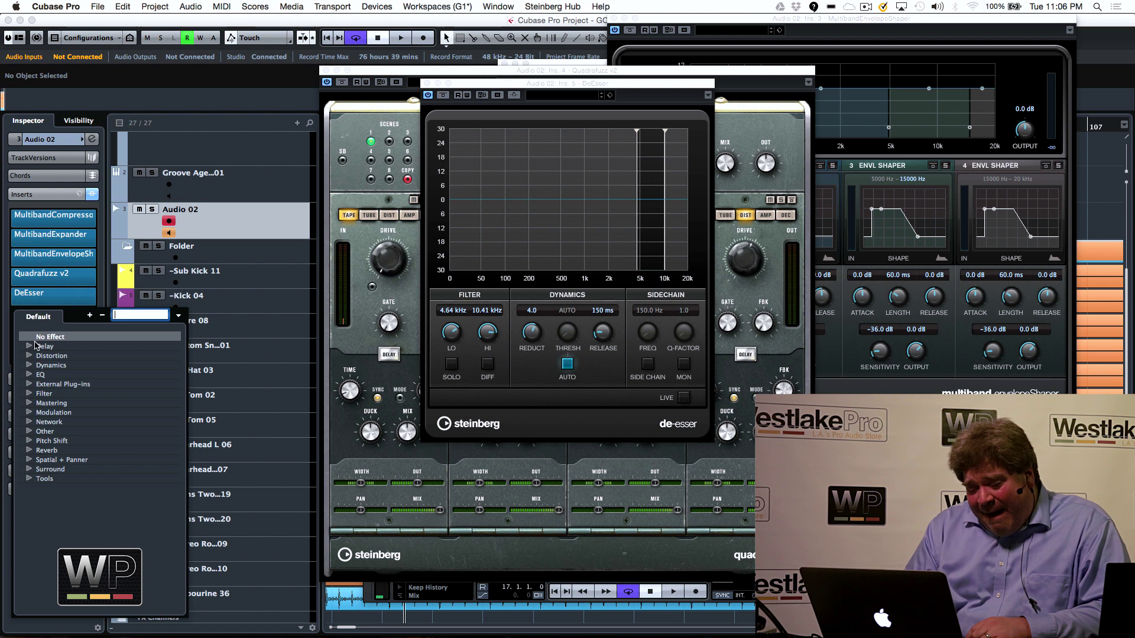
- Insert Tuner from the Tools category on the sixth slot
click(32, 481)
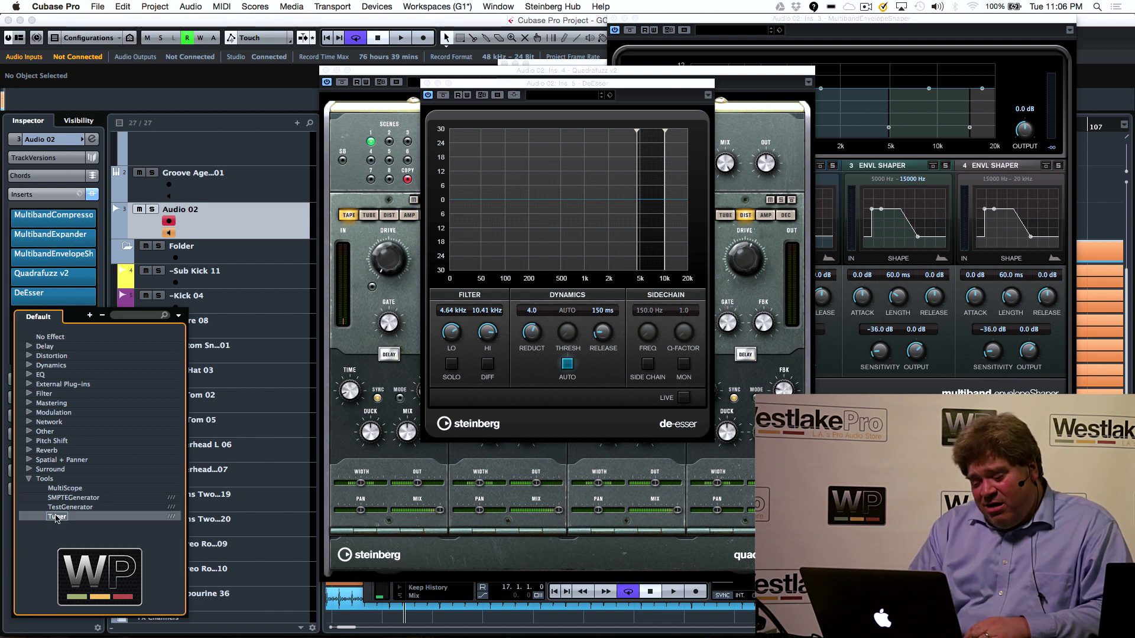
click(59, 516)
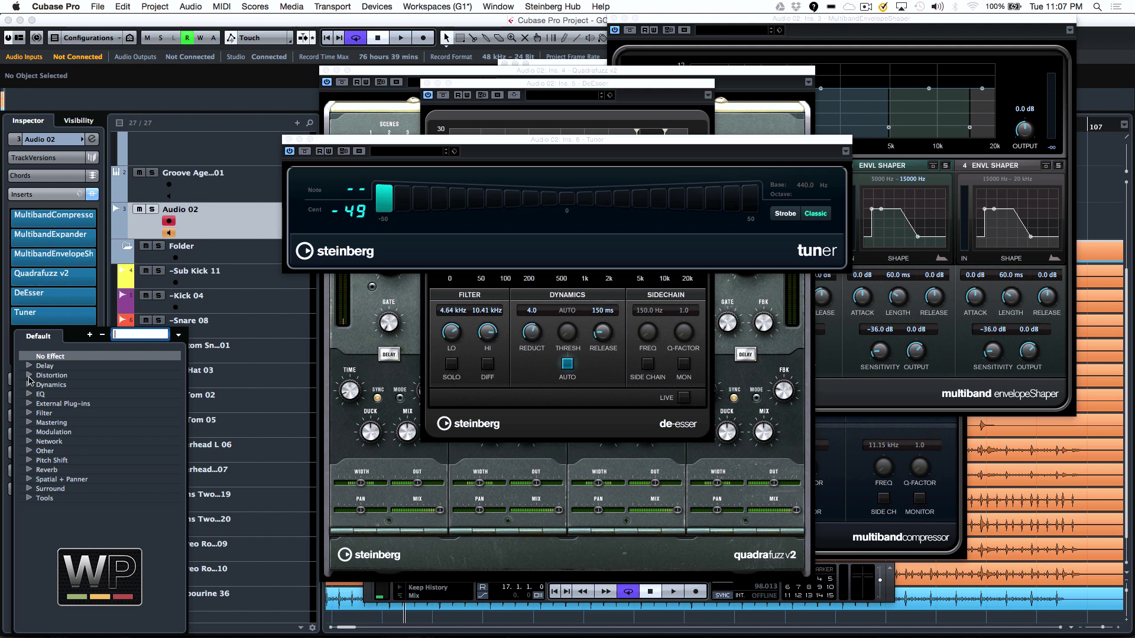
click(30, 375)
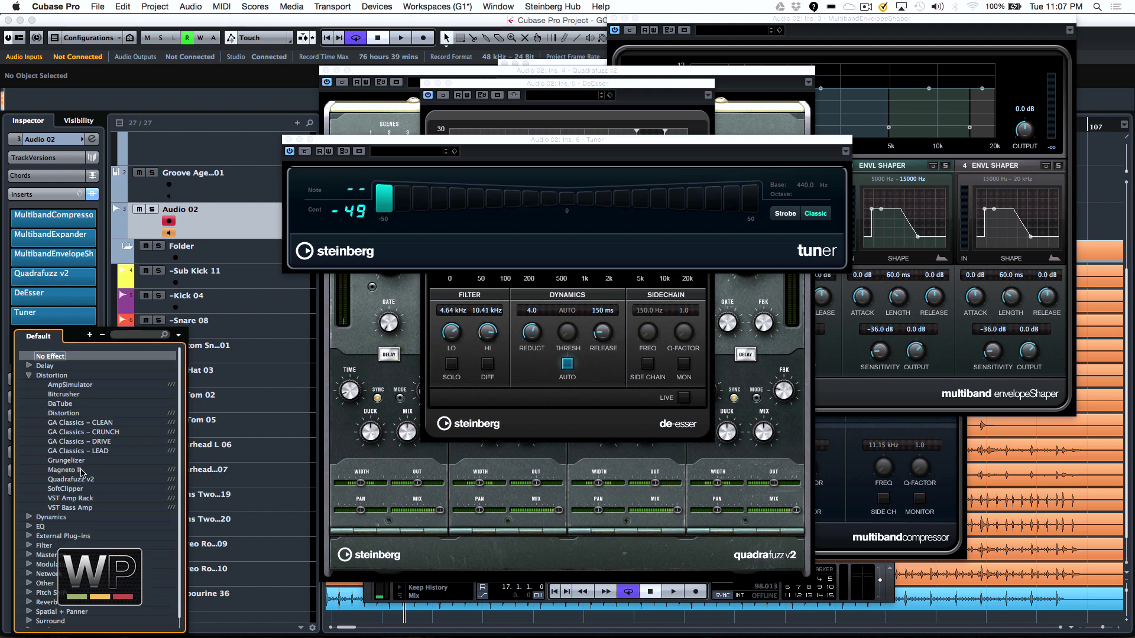
- Insert Magneto II on the seventh slot, reposition its window, then close it
click(80, 470)
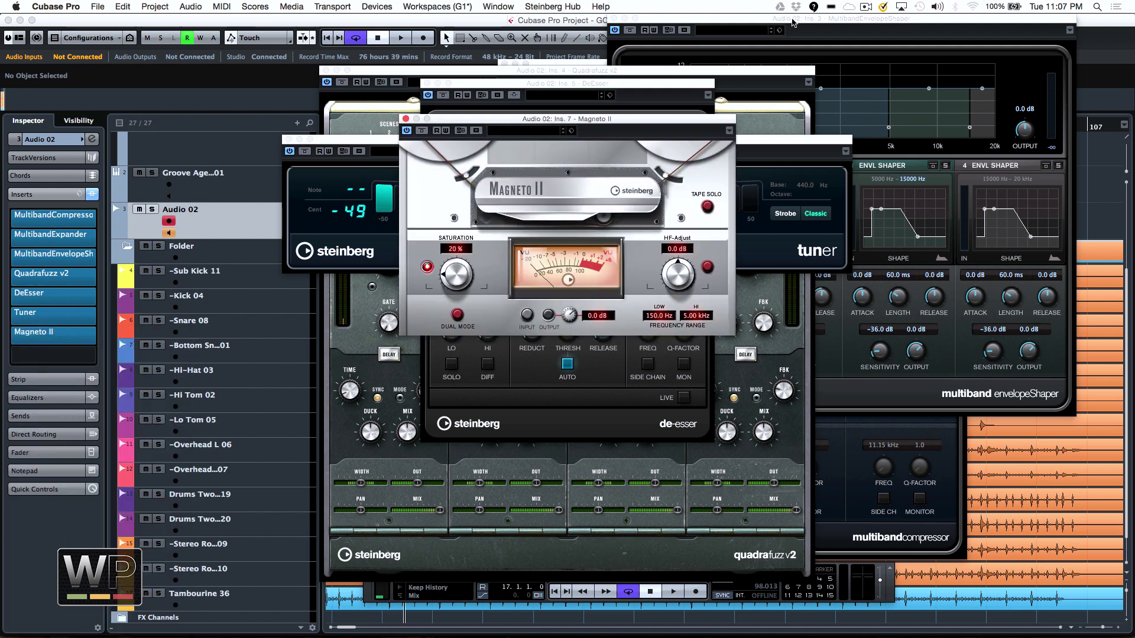
drag(471, 122, 141, 302)
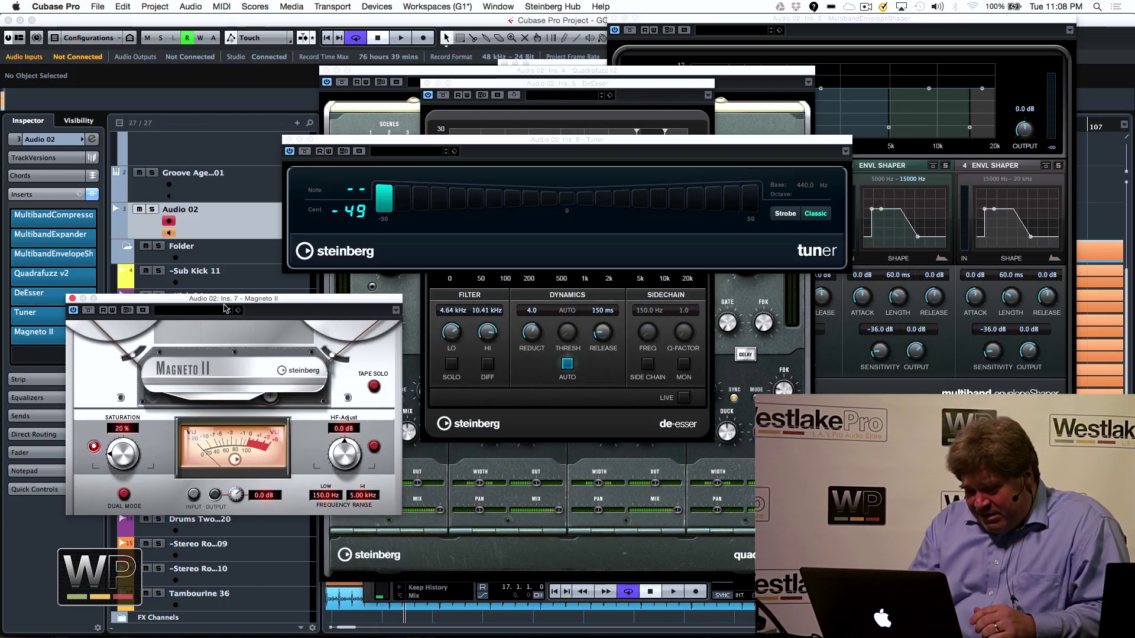
click(72, 298)
- Close the Tuner, DeEsser, Quadrafuzz v2 and MultibandEnvelopeShaper plug-in editors
click(289, 140)
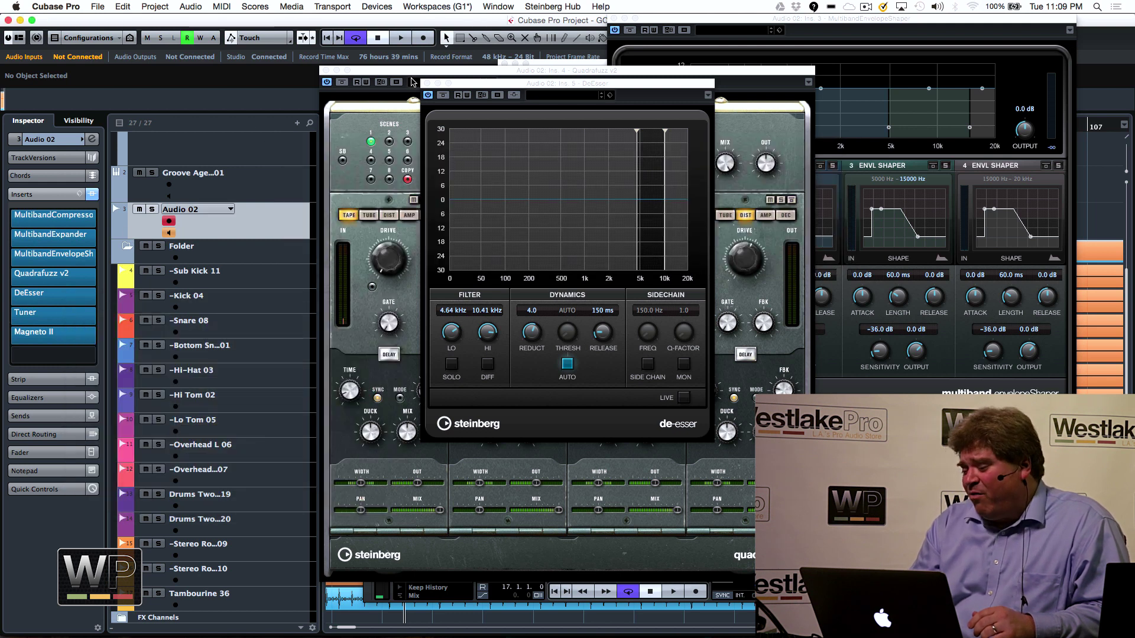
click(427, 83)
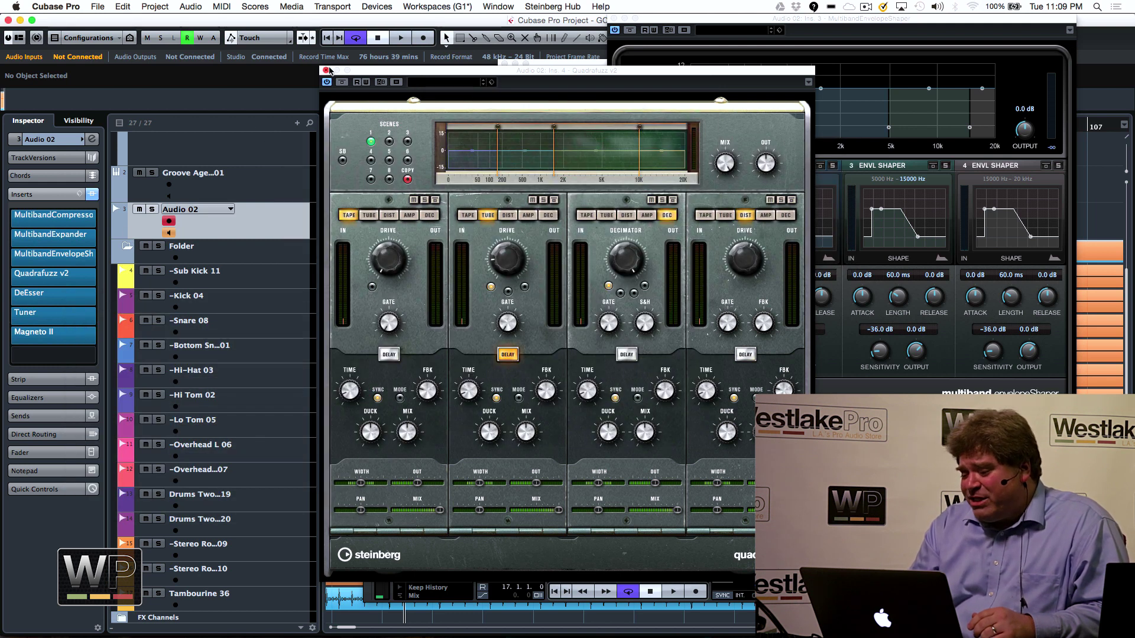
click(326, 70)
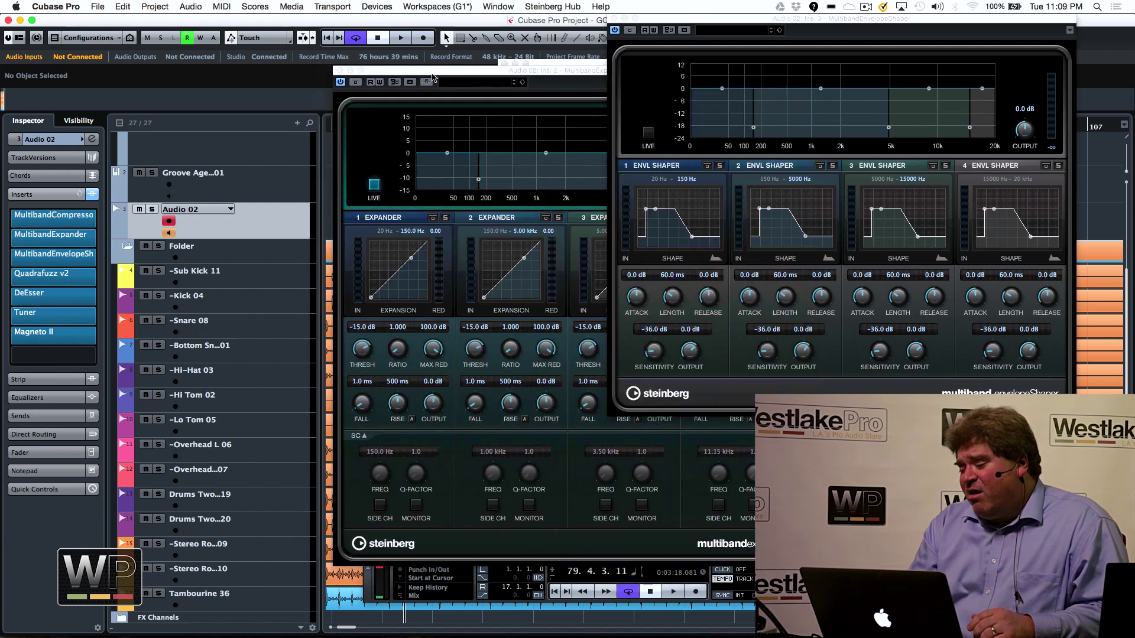
click(616, 20)
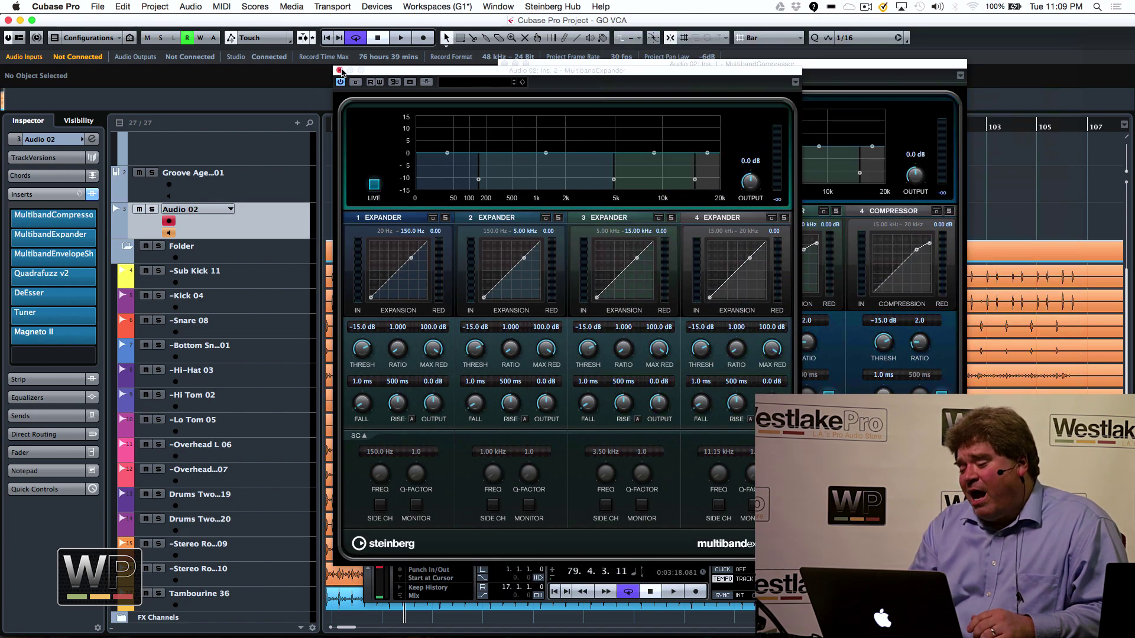